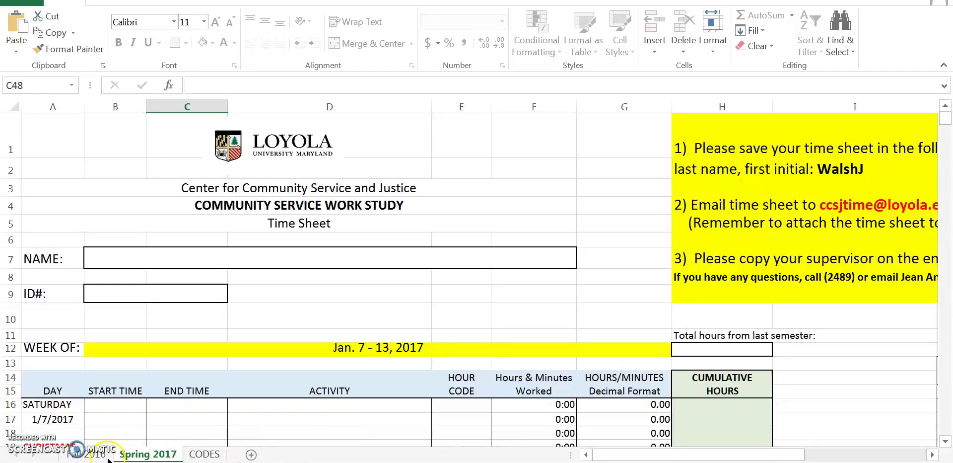
- Switch to the Fall 2016 sheet and review the time sheet's header fields and submission instructions
{"action": "left_click", "coordinate": [89, 454]}
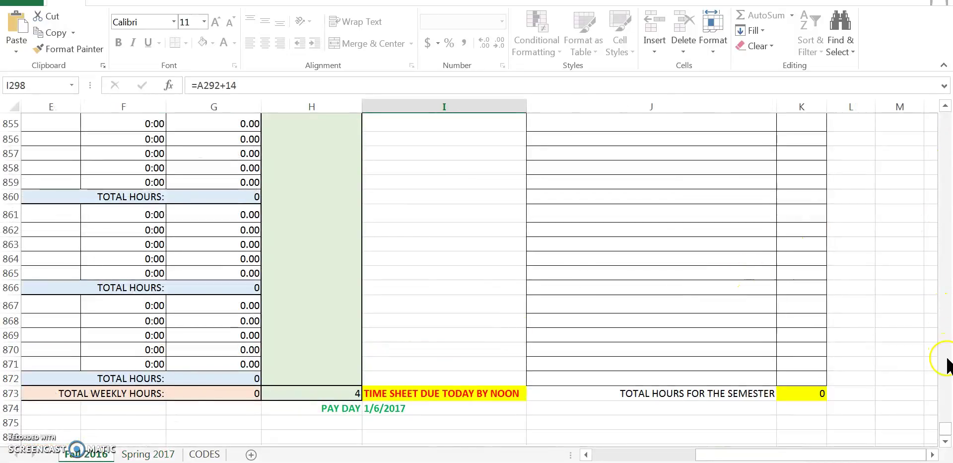
{"action": "left_click_drag", "start_coordinate": [946, 432], "coordinate": [927, 107]}
{"action": "left_click_drag", "start_coordinate": [815, 455], "coordinate": [703, 454]}
{"action": "left_click", "coordinate": [456, 368]}
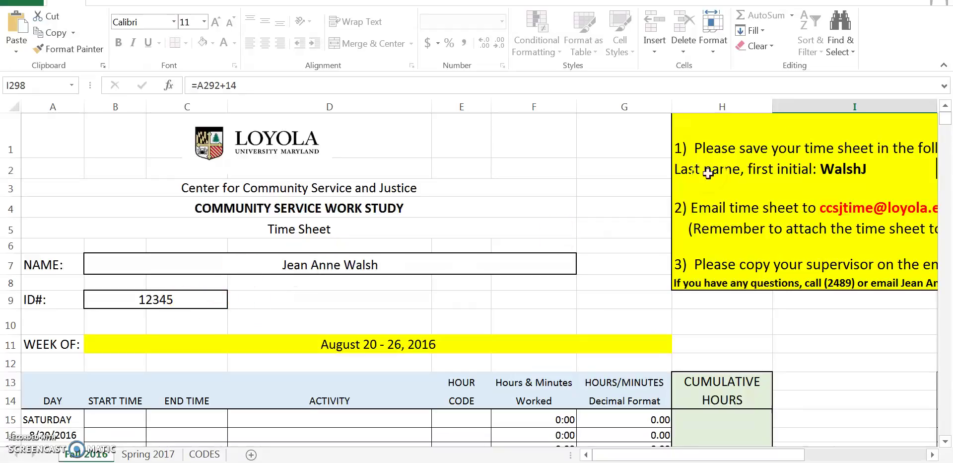
{"action": "left_click_drag", "start_coordinate": [670, 459], "coordinate": [779, 454]}
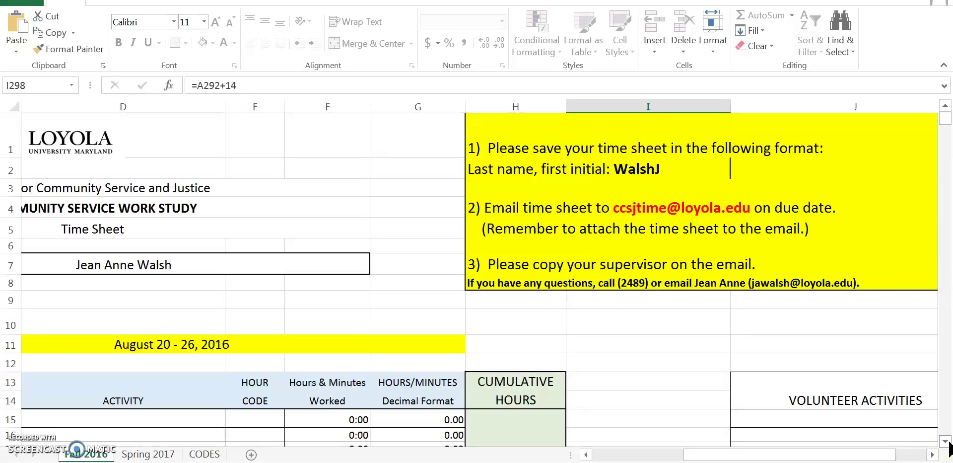
{"action": "scroll", "coordinate": [948, 443], "scroll_direction": "down", "scroll_amount": 7}
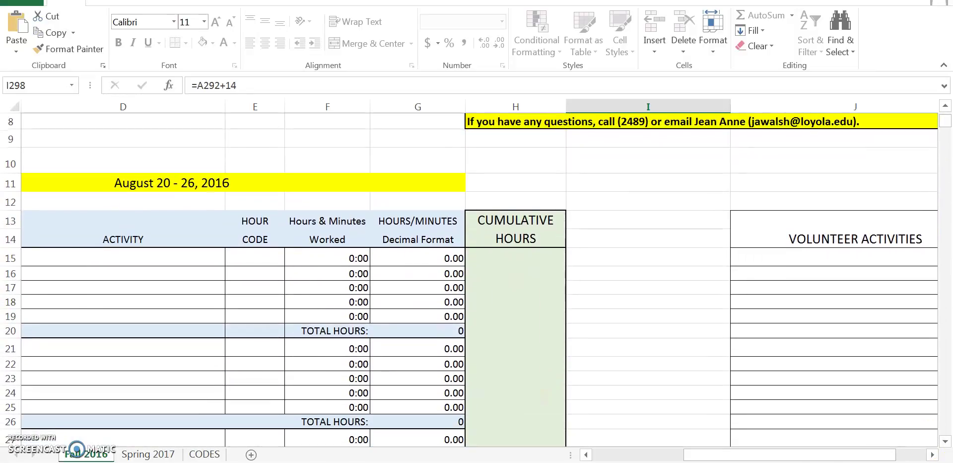
- Locate the Wednesday 9/28/2016 entries and inspect how the start time in row 281 is written
{"action": "left_click_drag", "start_coordinate": [731, 453], "coordinate": [640, 454]}
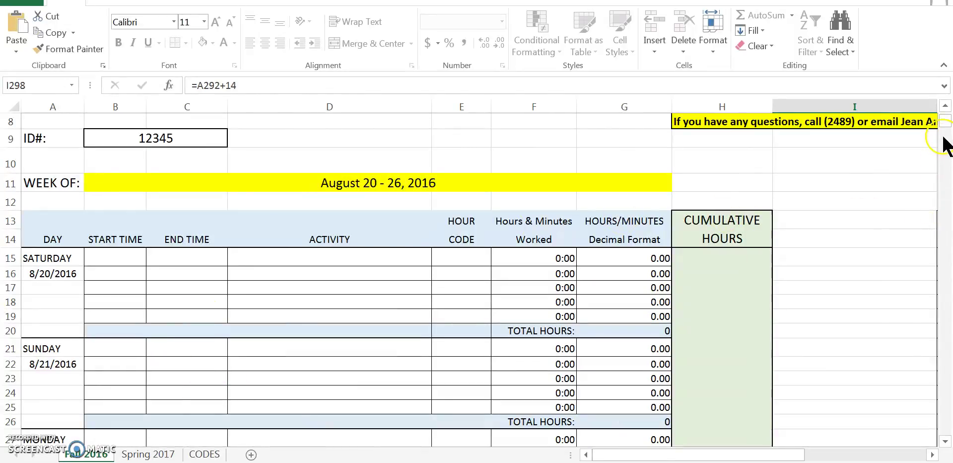
{"action": "left_click_drag", "start_coordinate": [947, 128], "coordinate": [950, 221]}
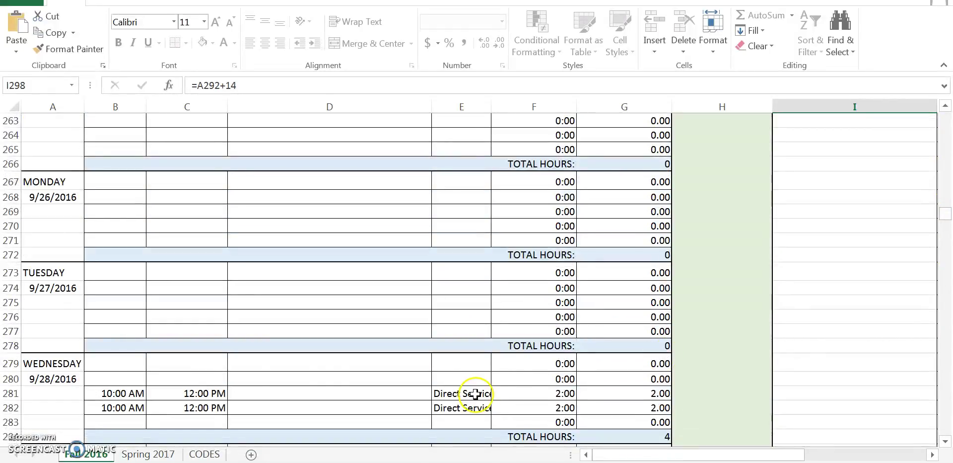
{"action": "left_click", "coordinate": [106, 394]}
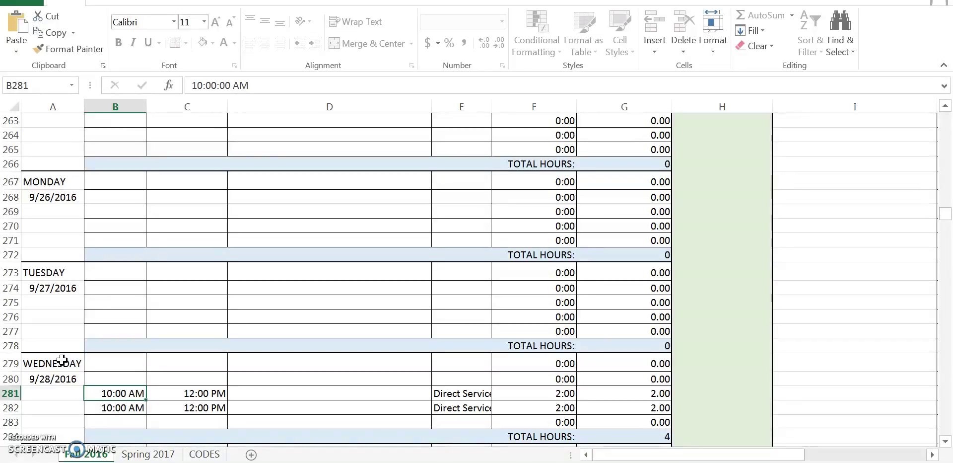
{"action": "left_click", "coordinate": [93, 300]}
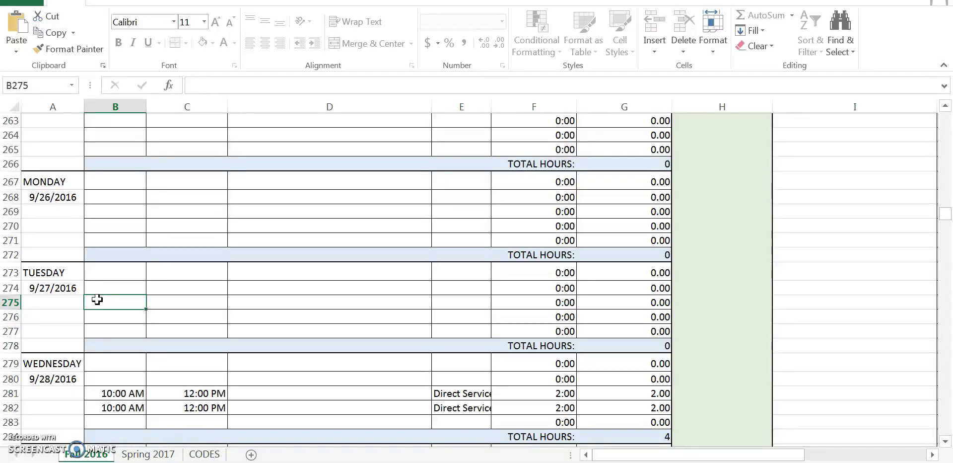
{"action": "type", "text": "9"}
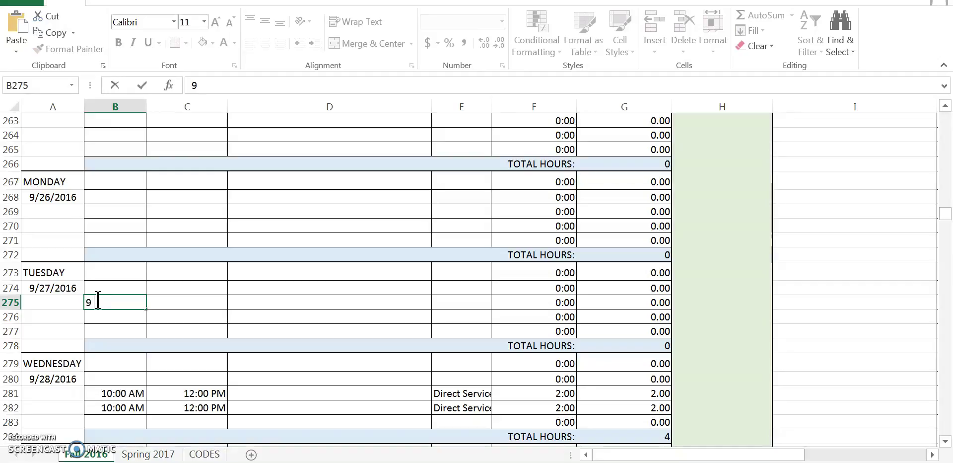
{"action": "type", "text": " AM"}
{"action": "key", "text": "Tab"}
{"action": "left_click", "coordinate": [97, 298]}
{"action": "key", "text": "BackSpace"}
{"action": "left_click", "coordinate": [121, 345]}
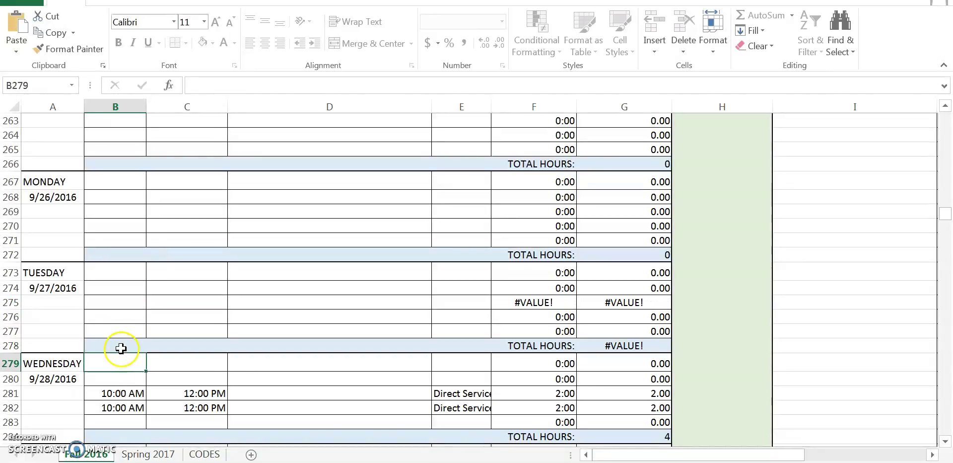
- Enter a start time of 9:00 AM and an end time of 3 PM for Tuesday 9/27/2016 in row 275
{"action": "left_click", "coordinate": [115, 302]}
{"action": "type", "text": "9"}
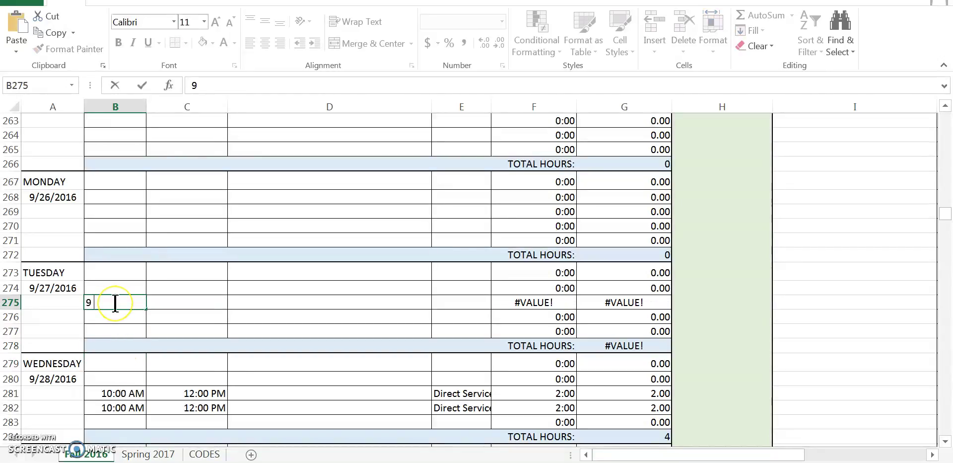
{"action": "type", "text": ":00 AM"}
{"action": "key", "text": "Tab"}
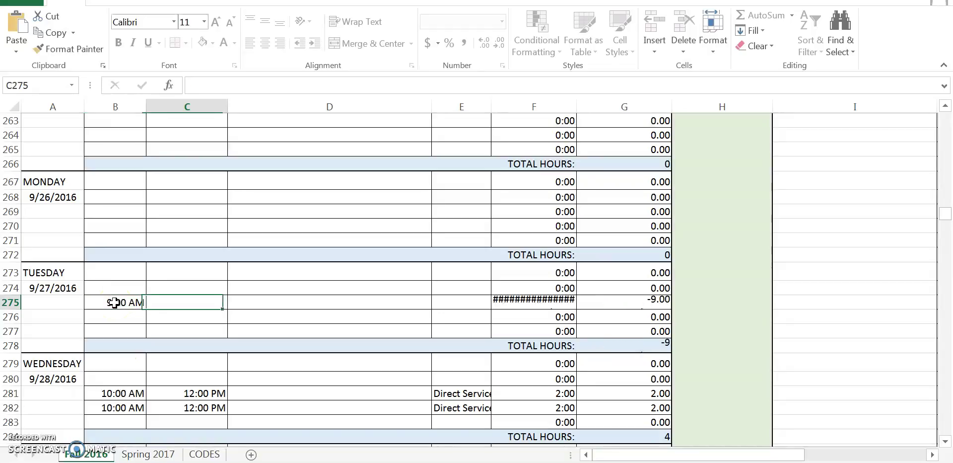
{"action": "type", "text": "3 PM"}
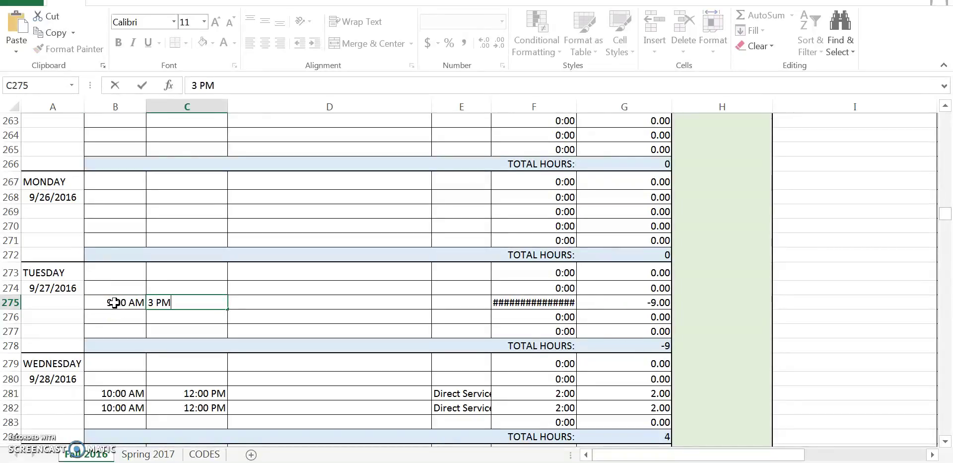
{"action": "key", "text": "Tab"}
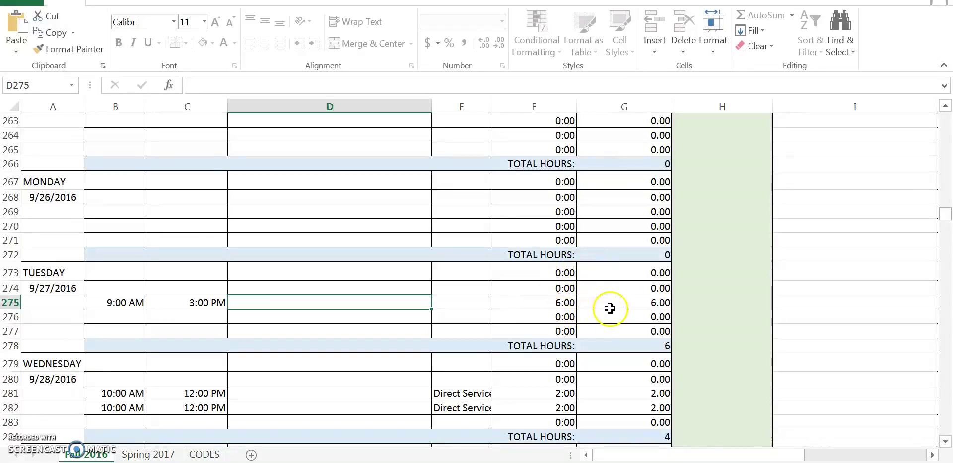
- Try entering 9AM and 3PM without spaces as the start and end times in row 276
{"action": "left_click", "coordinate": [113, 315]}
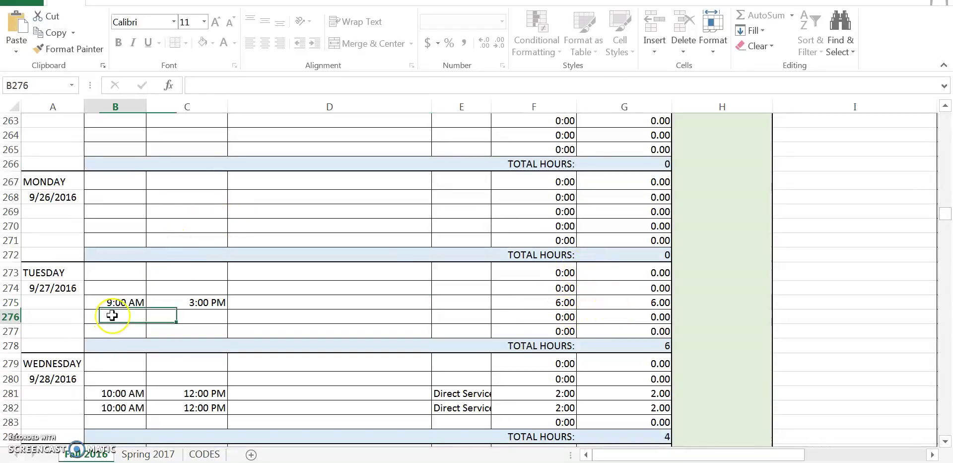
{"action": "type", "text": "9AM"}
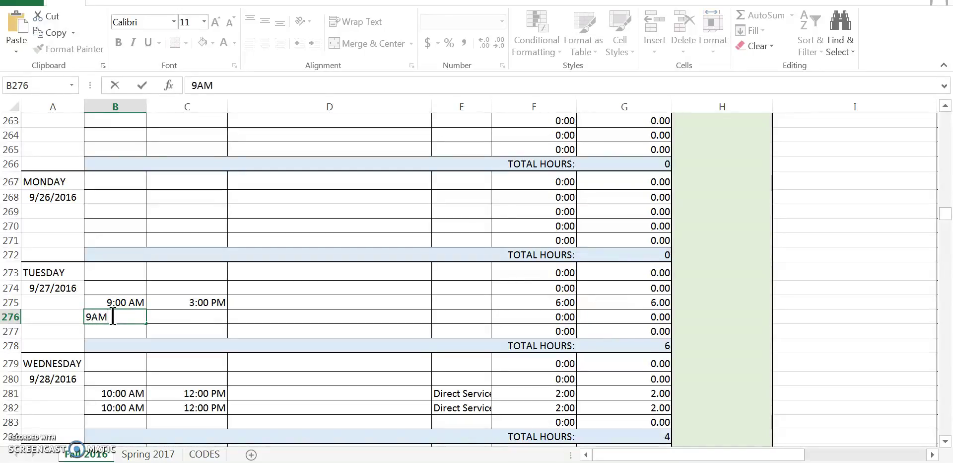
{"action": "key", "text": "Tab"}
{"action": "type", "text": "3PM"}
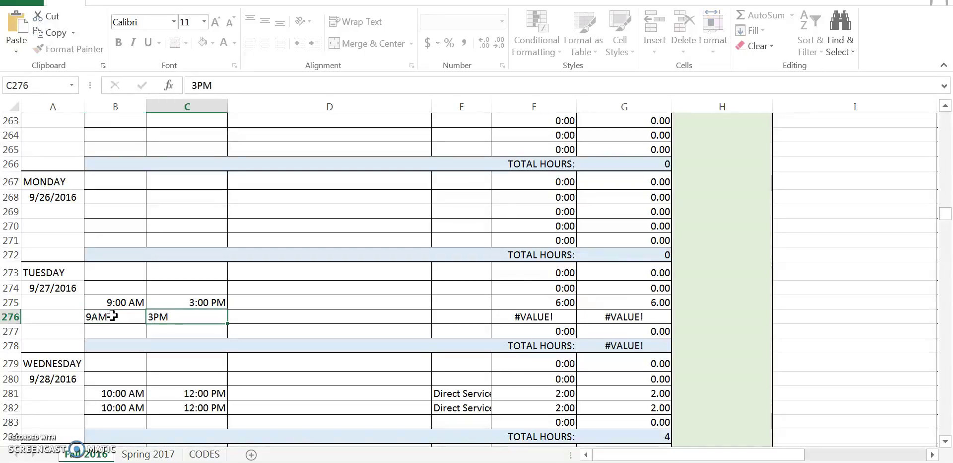
{"action": "key", "text": "Tab"}
{"action": "left_click", "coordinate": [314, 325]}
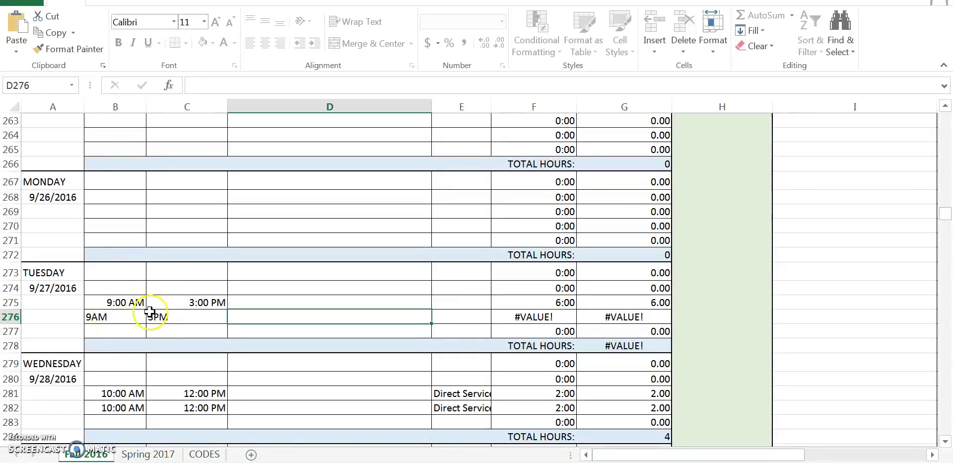
- Clear the start and end times in row 276, checking the weekly and cumulative hours in between
{"action": "left_click", "coordinate": [125, 317]}
{"action": "key", "text": "Delete"}
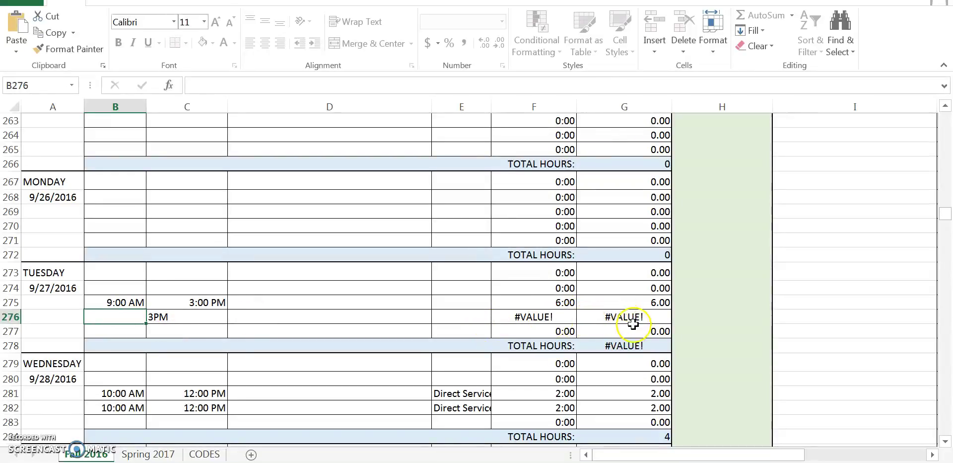
{"action": "left_click_drag", "start_coordinate": [946, 215], "coordinate": [949, 229]}
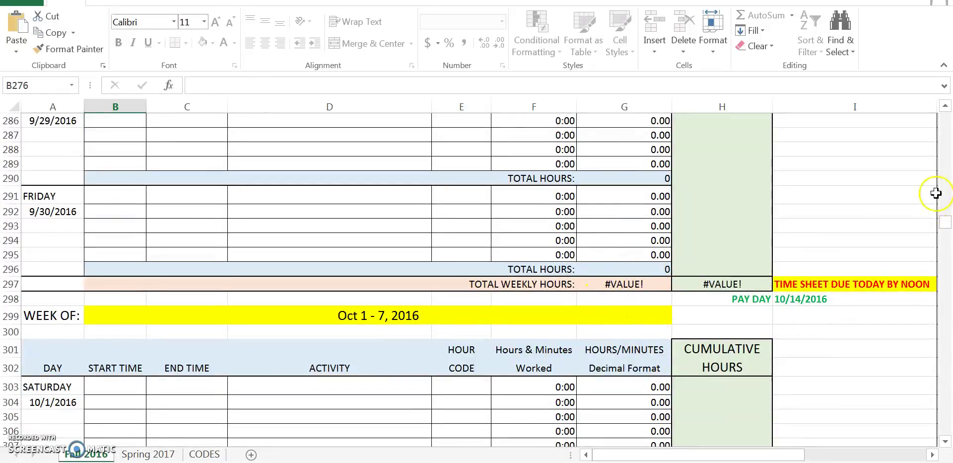
{"action": "left_click", "coordinate": [946, 106]}
{"action": "left_click_drag", "start_coordinate": [945, 106], "coordinate": [945, 106]}
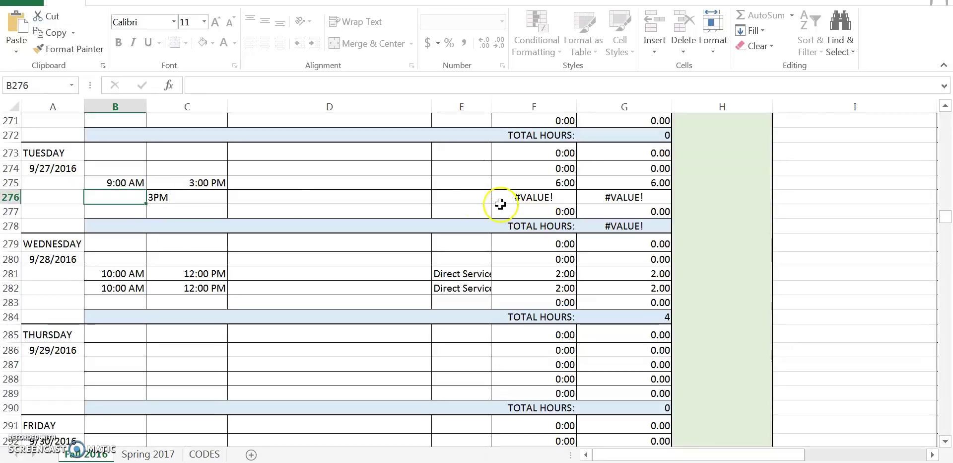
{"action": "left_click", "coordinate": [155, 203]}
{"action": "key", "text": "Delete"}
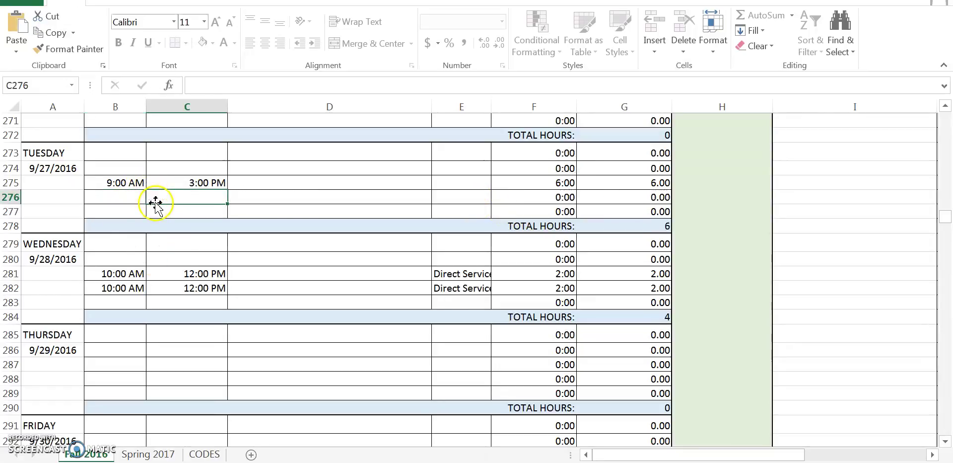
- Set the hour code in row 389 under Friday 10/14/2016 to Direct Service
{"action": "mouse_move", "coordinate": [946, 232]}
{"action": "left_mouse_down"}
{"action": "mouse_move", "coordinate": [947, 222]}
{"action": "mouse_move", "coordinate": [949, 233]}
{"action": "left_mouse_up"}
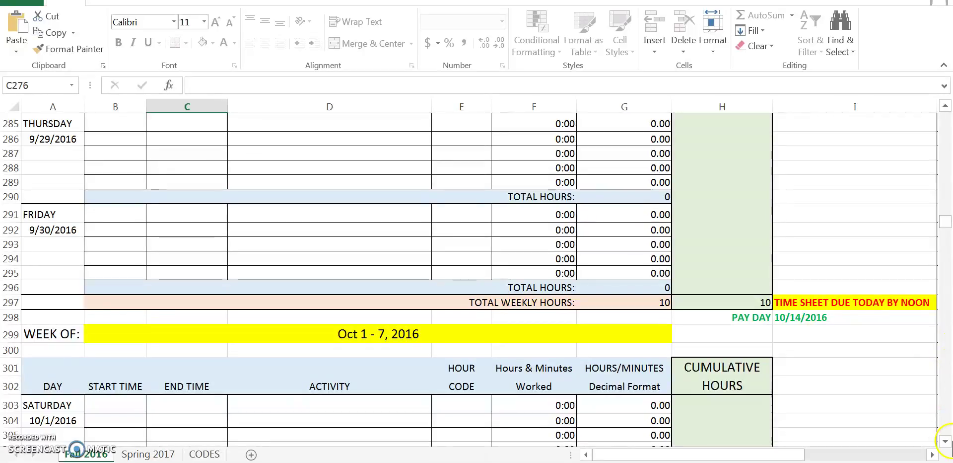
{"action": "left_click", "coordinate": [945, 441]}
{"action": "left_click_drag", "start_coordinate": [946, 441], "coordinate": [946, 441]}
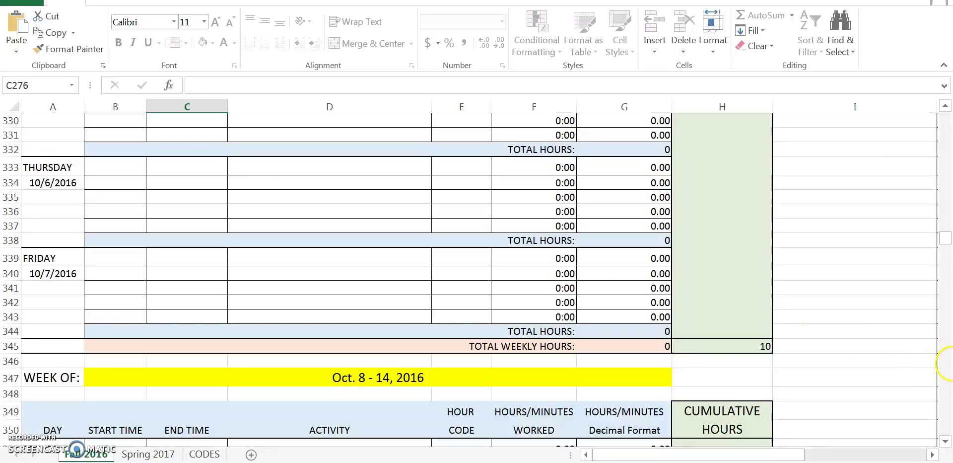
{"action": "left_click_drag", "start_coordinate": [946, 441], "coordinate": [946, 441]}
{"action": "left_click", "coordinate": [946, 106]}
{"action": "left_click_drag", "start_coordinate": [946, 106], "coordinate": [945, 105]}
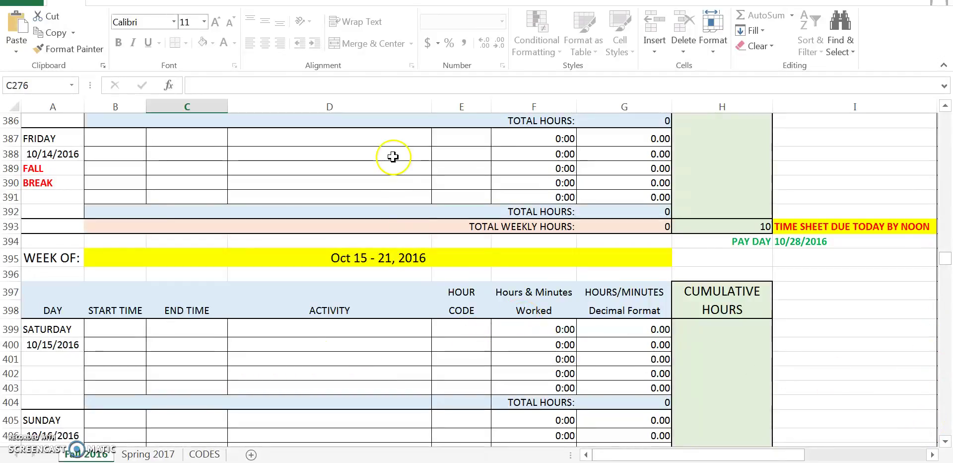
{"action": "left_click", "coordinate": [461, 167]}
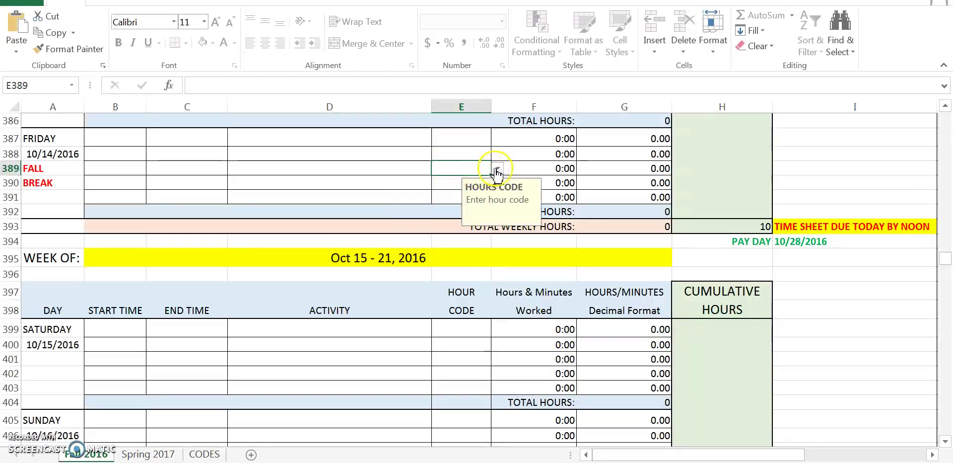
{"action": "left_click", "coordinate": [497, 169]}
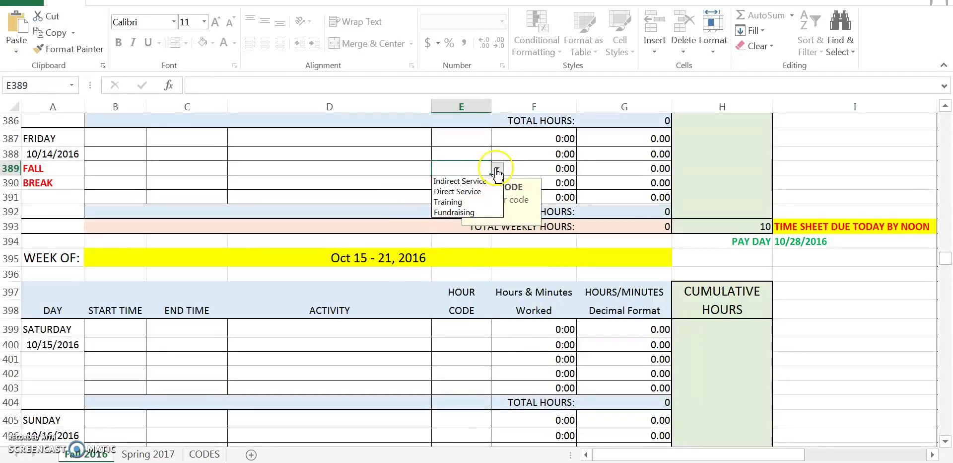
{"action": "left_click", "coordinate": [468, 191]}
- Set the hour code in row 388 for Friday 10/14/2016 to Indirect Service
{"action": "left_click", "coordinate": [459, 155]}
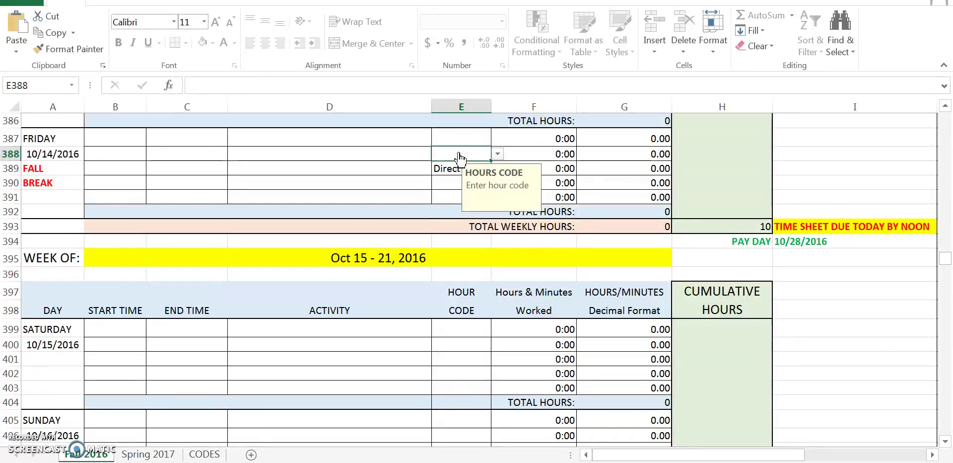
{"action": "left_click", "coordinate": [497, 154]}
{"action": "left_click", "coordinate": [497, 155]}
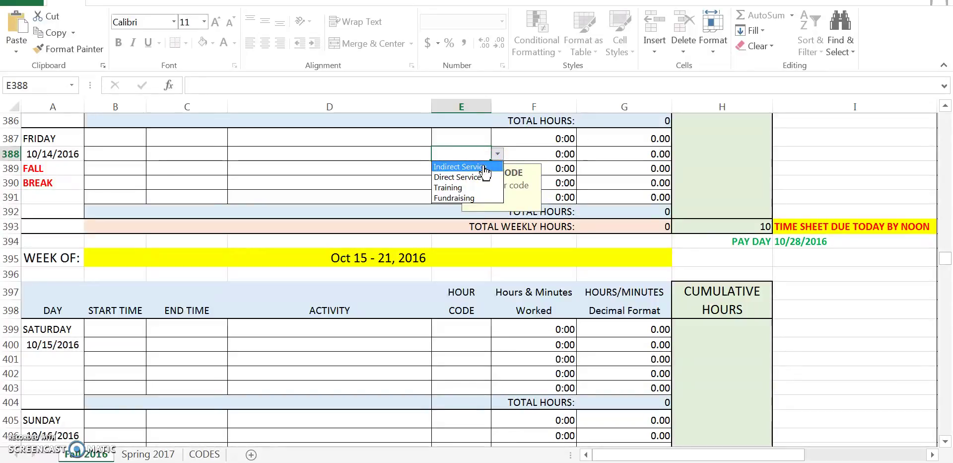
{"action": "left_click", "coordinate": [485, 169]}
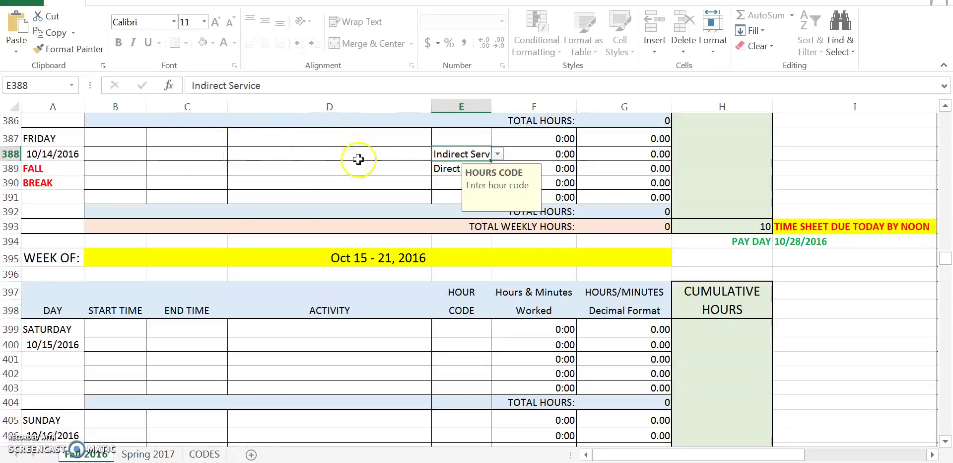
{"action": "left_click", "coordinate": [251, 169]}
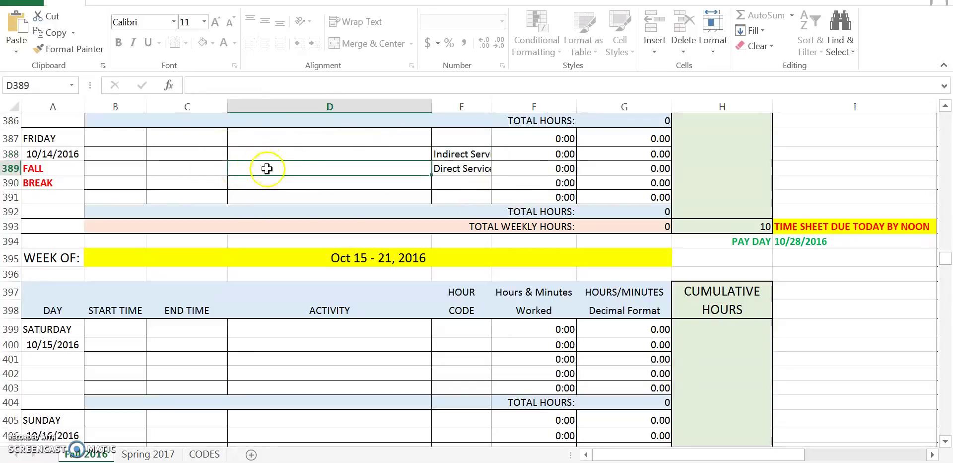
{"action": "left_click", "coordinate": [282, 150]}
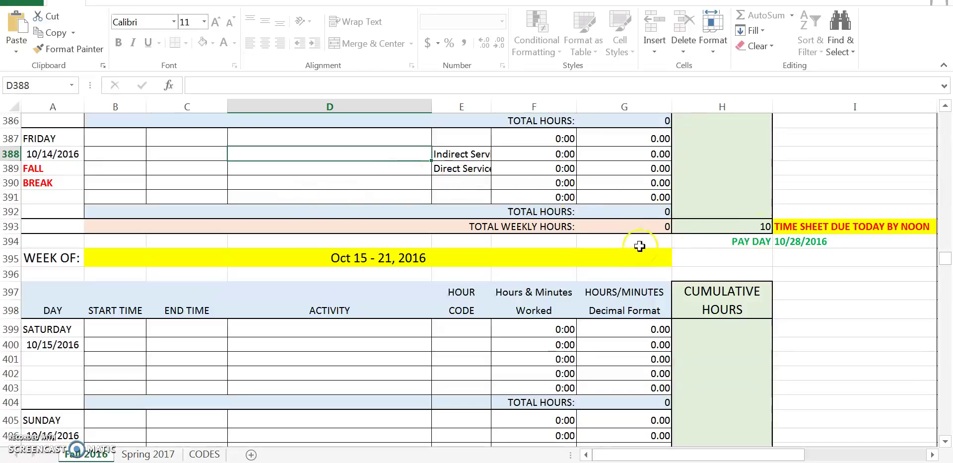
- Enter a start time of 9 AM and an end time of 12:00 PM for the Direct Service entry in row 389
{"action": "left_click", "coordinate": [109, 166]}
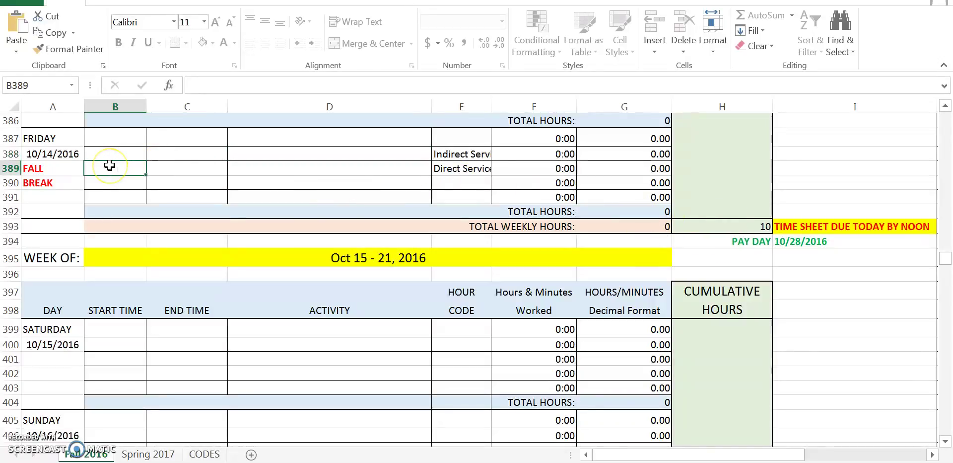
{"action": "type", "text": "9 AM"}
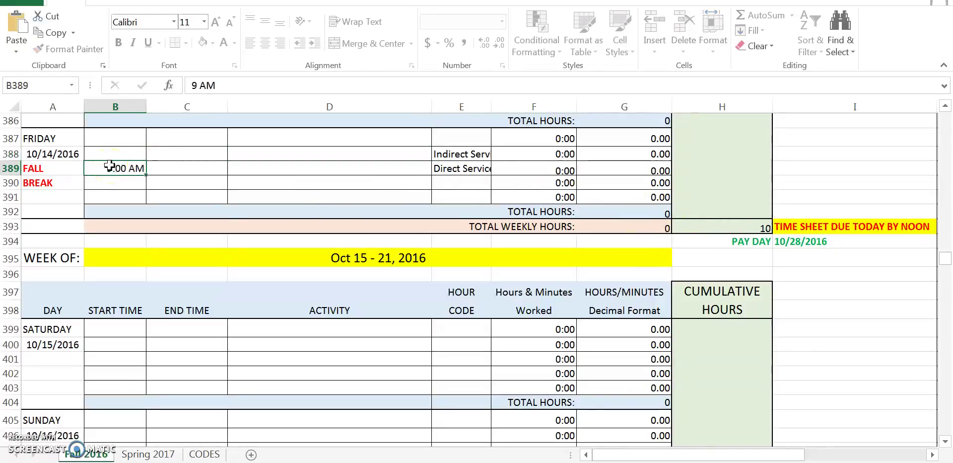
{"action": "key", "text": "Tab"}
{"action": "type", "text": "12:00 PM"}
{"action": "key", "text": "Tab"}
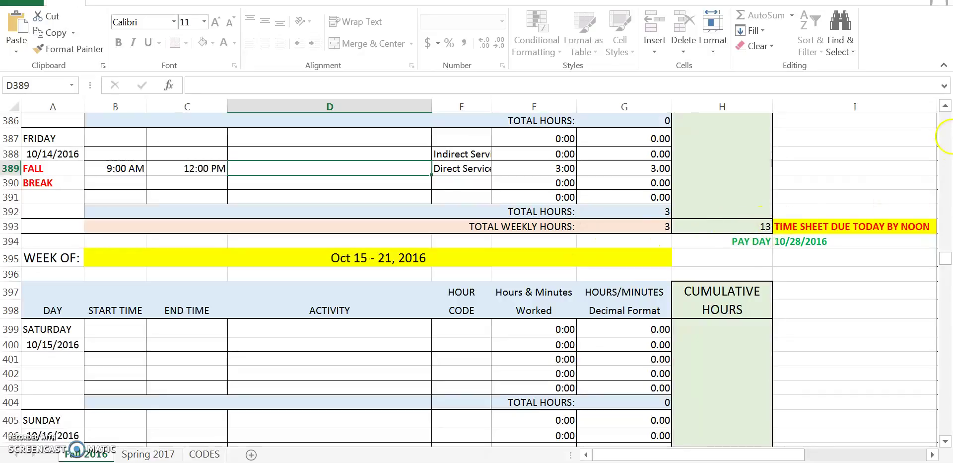
- Examine the Fall 2016 weeks following Oct 14 through Oct 28, 2016 for time sheet due dates and pay days
{"action": "left_click", "coordinate": [945, 440]}
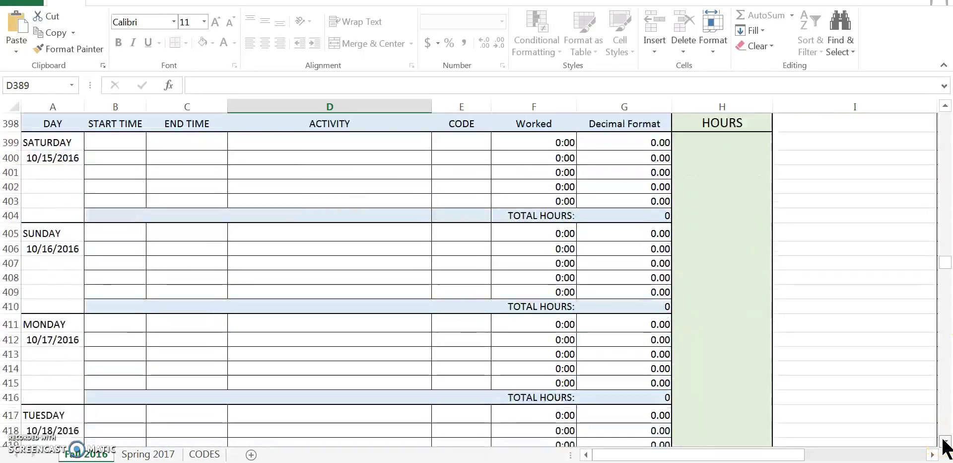
{"action": "left_click_drag", "start_coordinate": [944, 440], "coordinate": [945, 441]}
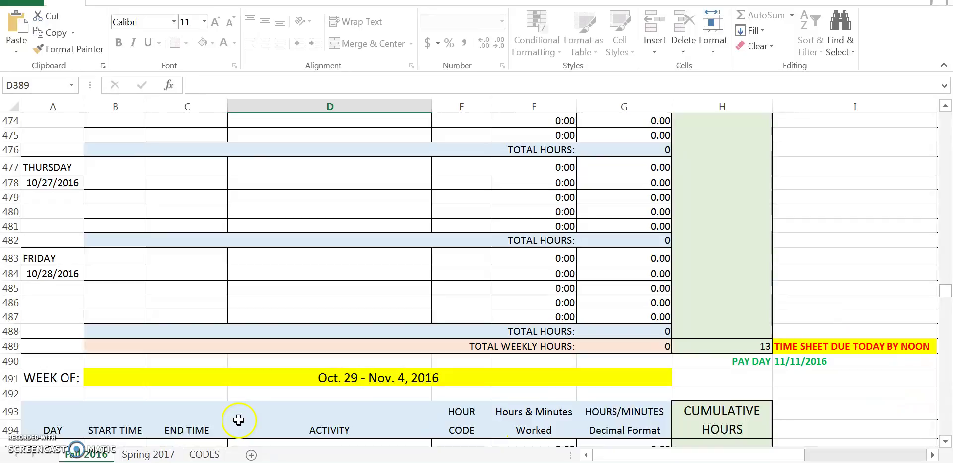
- Open the Spring 2017 sheet and examine its submission instructions, Volunteer Activities table and weekly time sections
{"action": "left_click", "coordinate": [149, 453]}
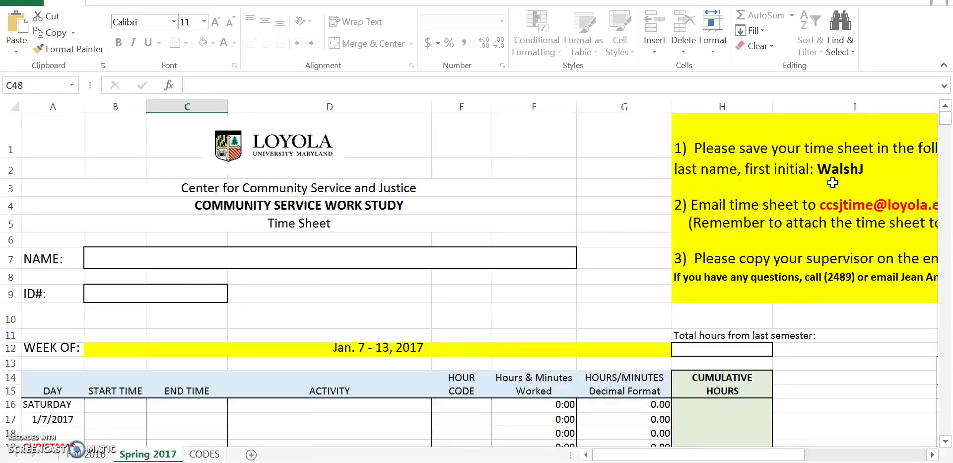
{"action": "left_click_drag", "start_coordinate": [621, 457], "coordinate": [843, 453]}
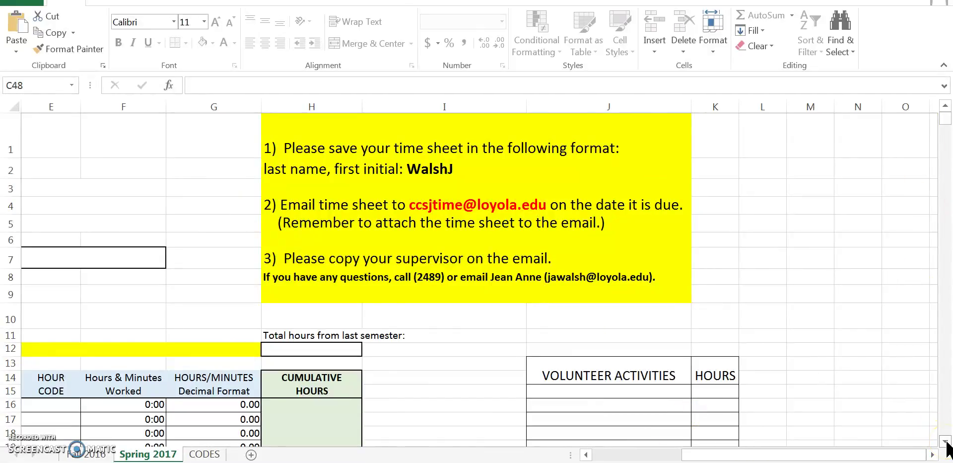
{"action": "left_click_drag", "start_coordinate": [945, 441], "coordinate": [945, 440]}
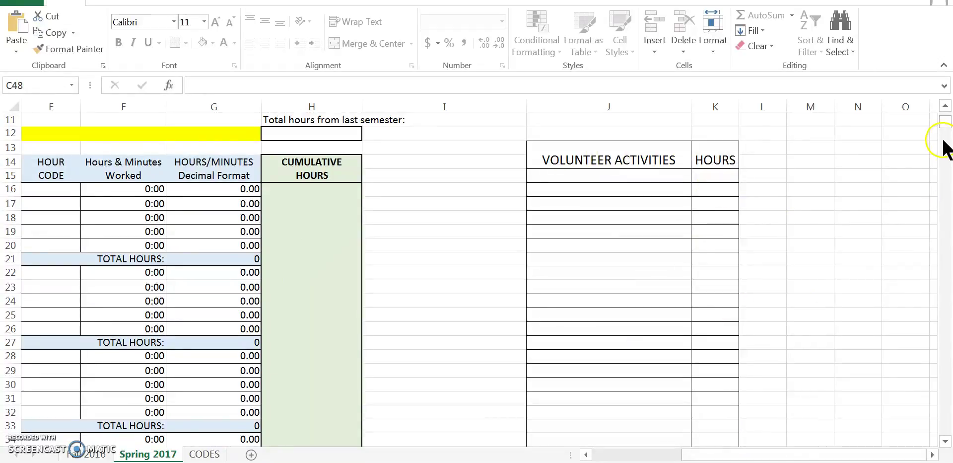
{"action": "left_click_drag", "start_coordinate": [946, 127], "coordinate": [943, 206]}
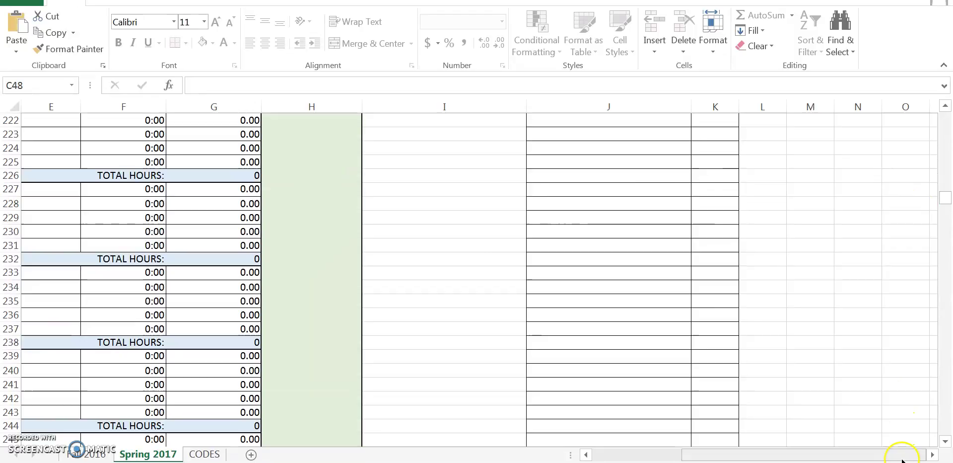
{"action": "left_click_drag", "start_coordinate": [913, 454], "coordinate": [804, 454]}
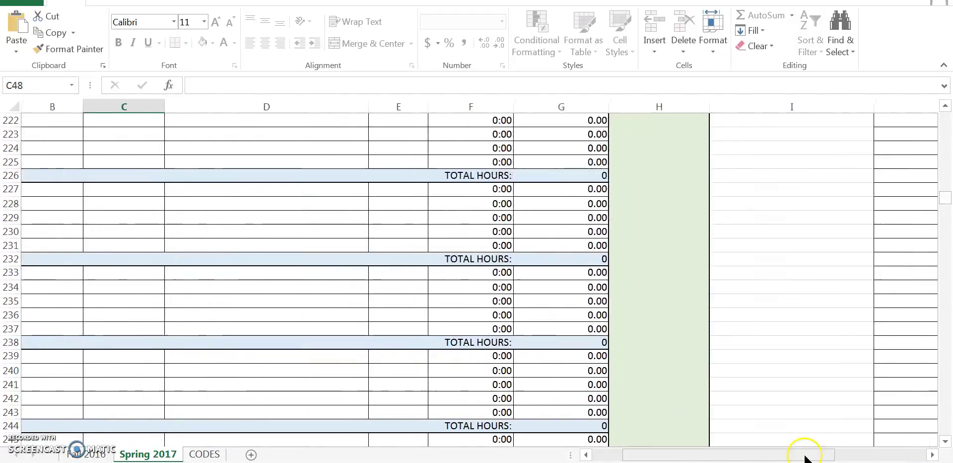
{"action": "left_click_drag", "start_coordinate": [947, 191], "coordinate": [947, 111]}
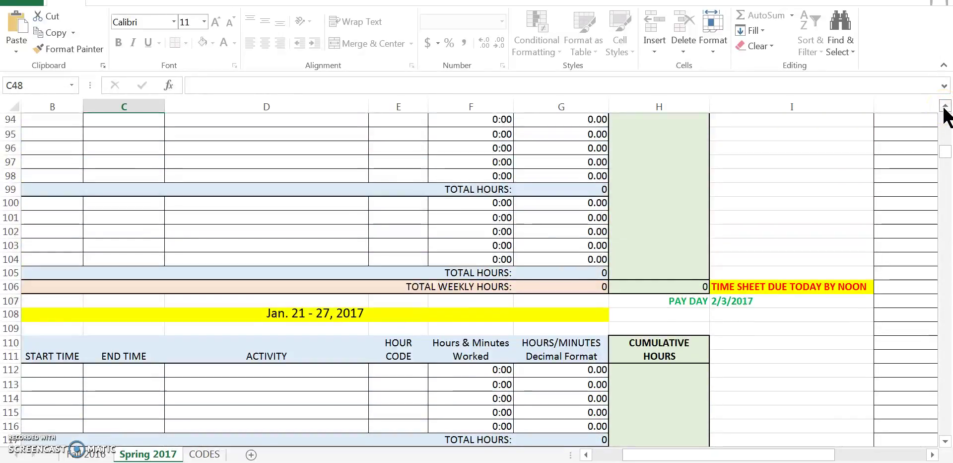
{"action": "left_click_drag", "start_coordinate": [946, 155], "coordinate": [939, 103]}
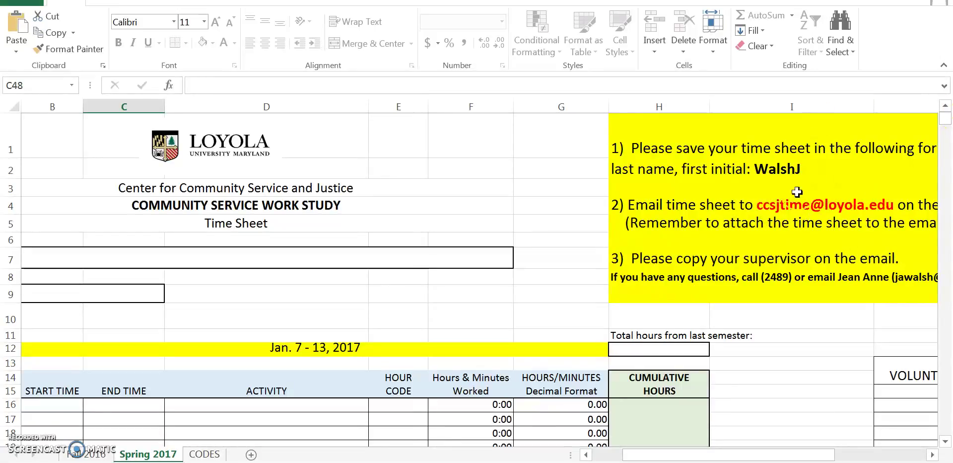